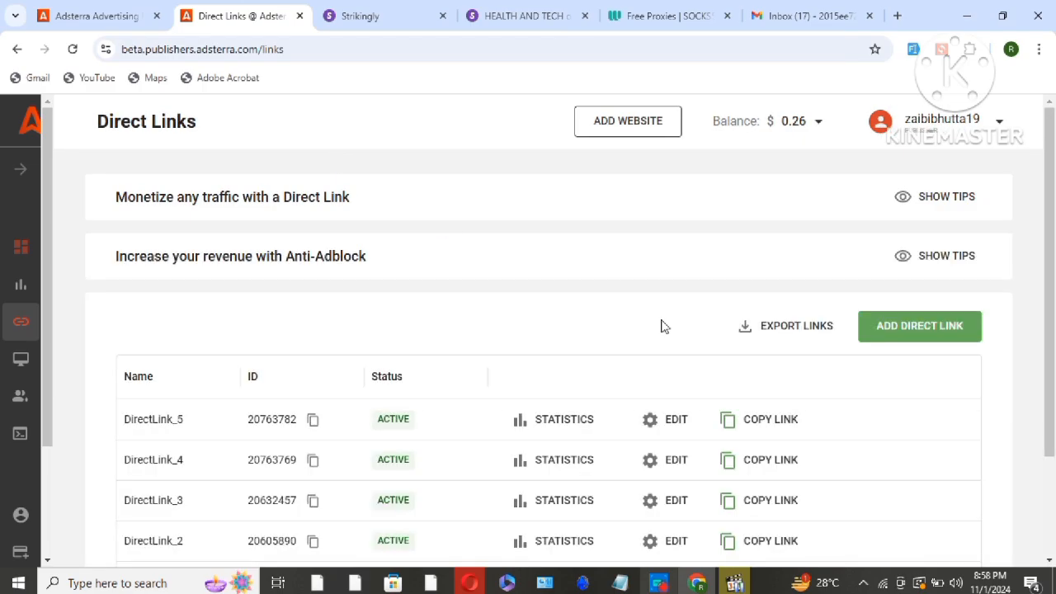
Search Google for "strikingly" in a new browser tab and open the Strikingly website from the results.
scroll(660, 326, "down", 2)
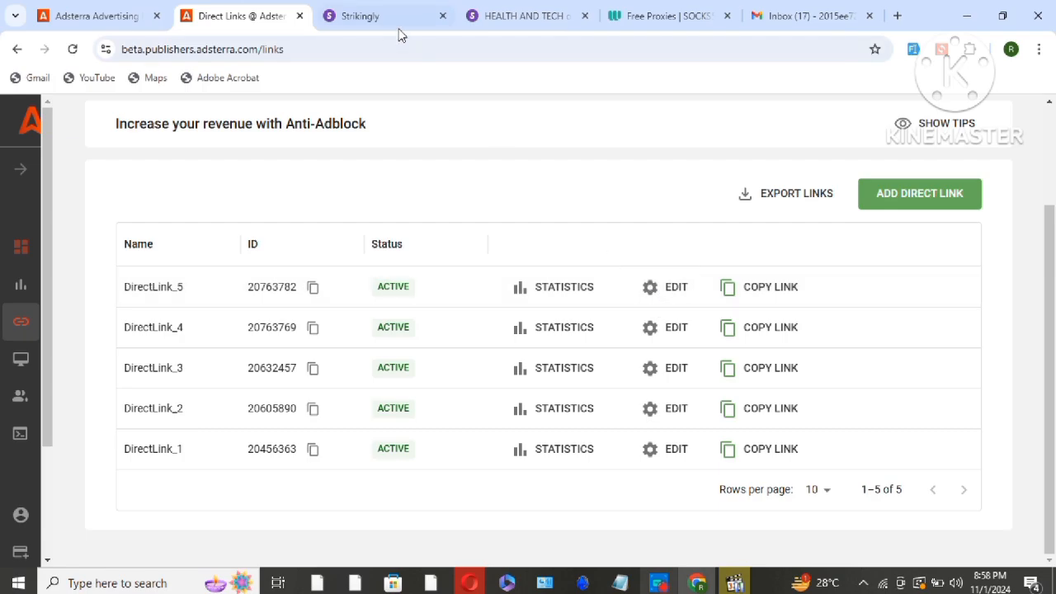
left_click(898, 15)
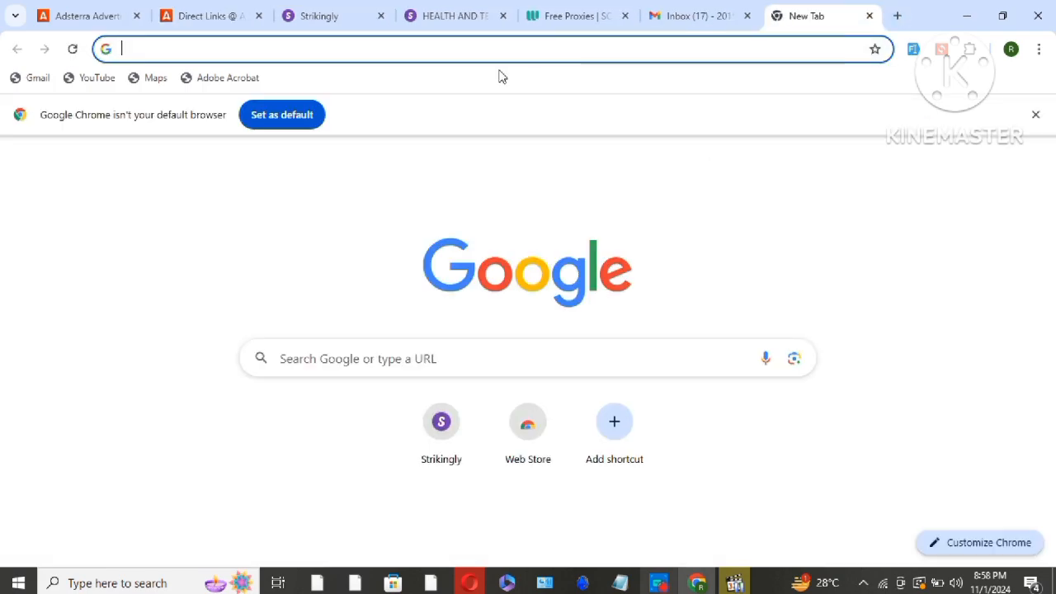
left_click(347, 355)
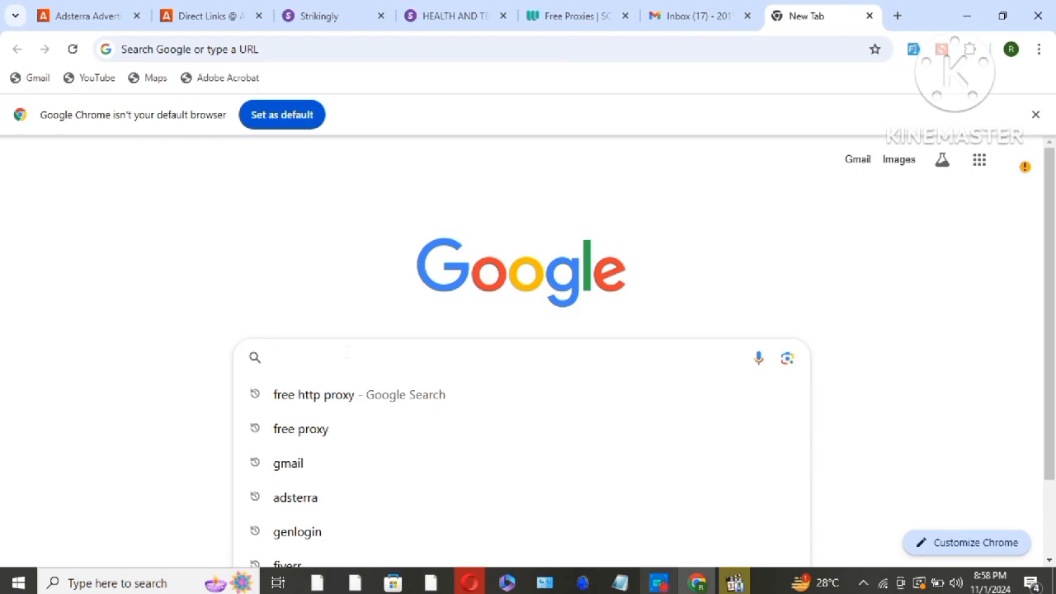
type("str")
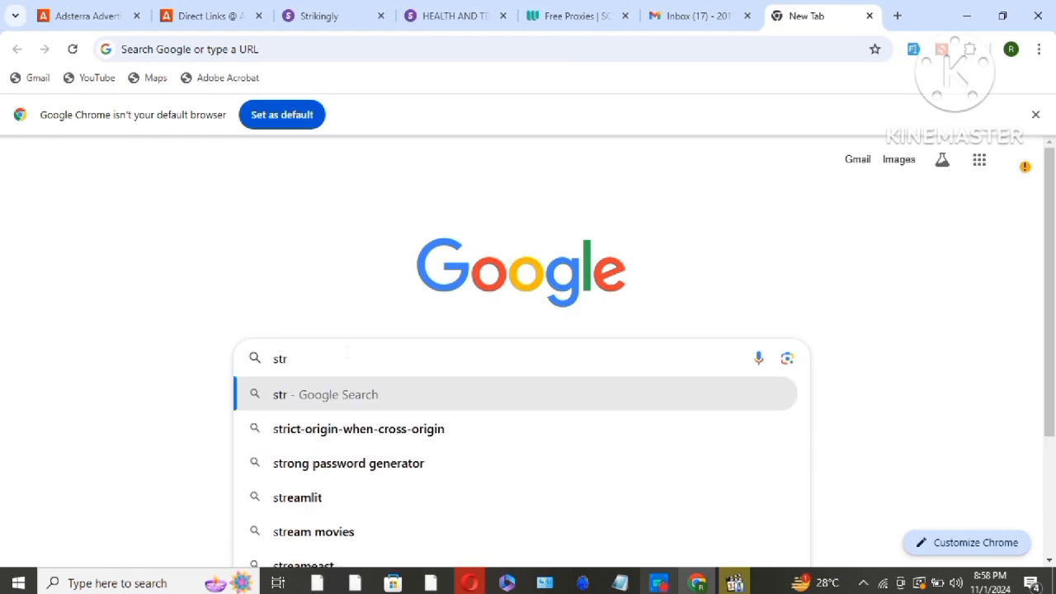
type("ikingl")
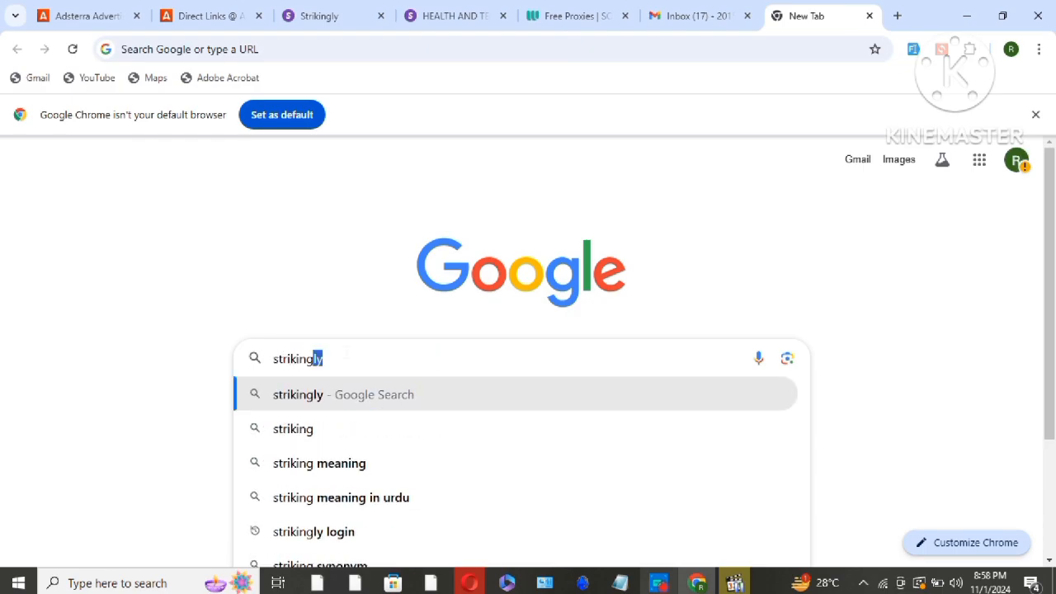
type("y")
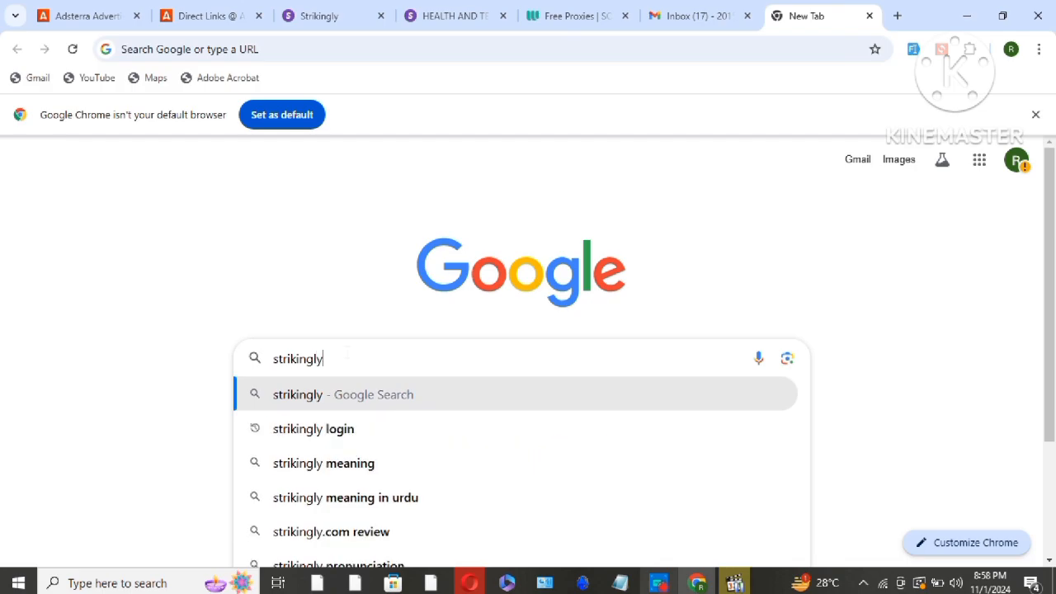
key("Return")
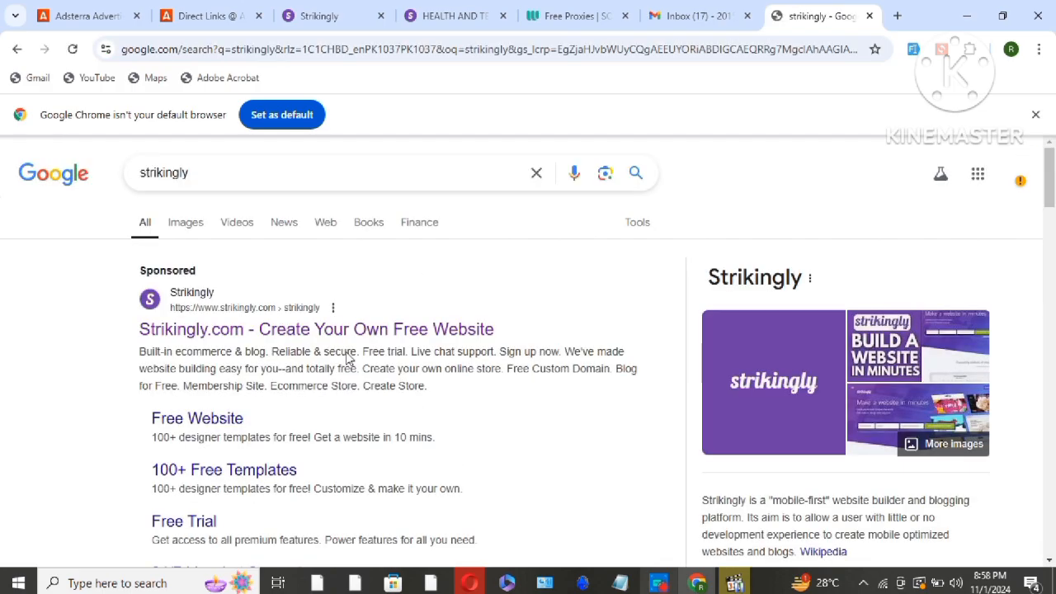
left_click(223, 341)
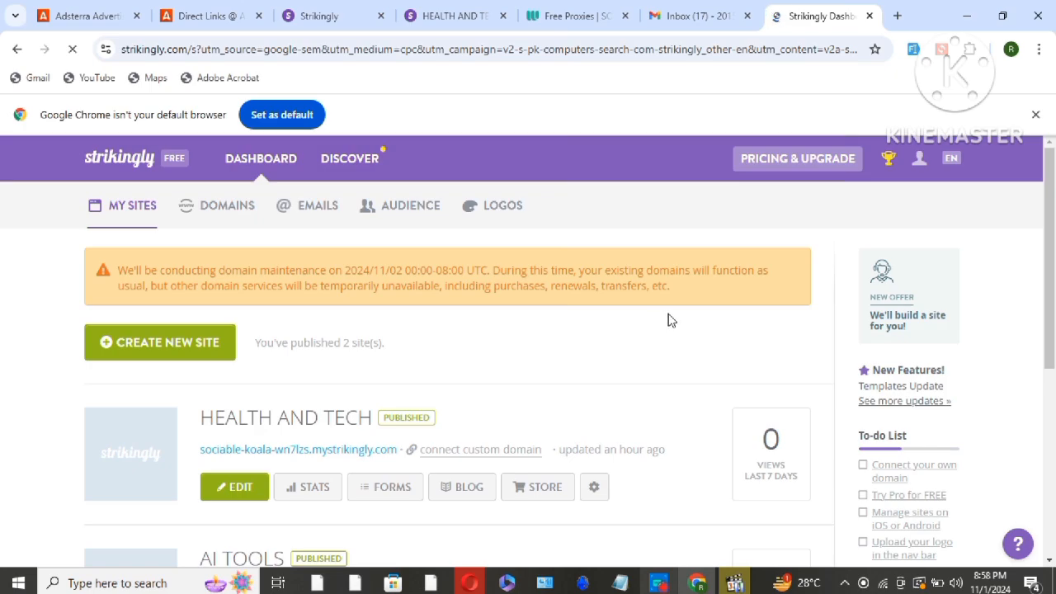
Create a new Strikingly site from the Health Watch template and decline the editor tour.
scroll(646, 297, "down", 2)
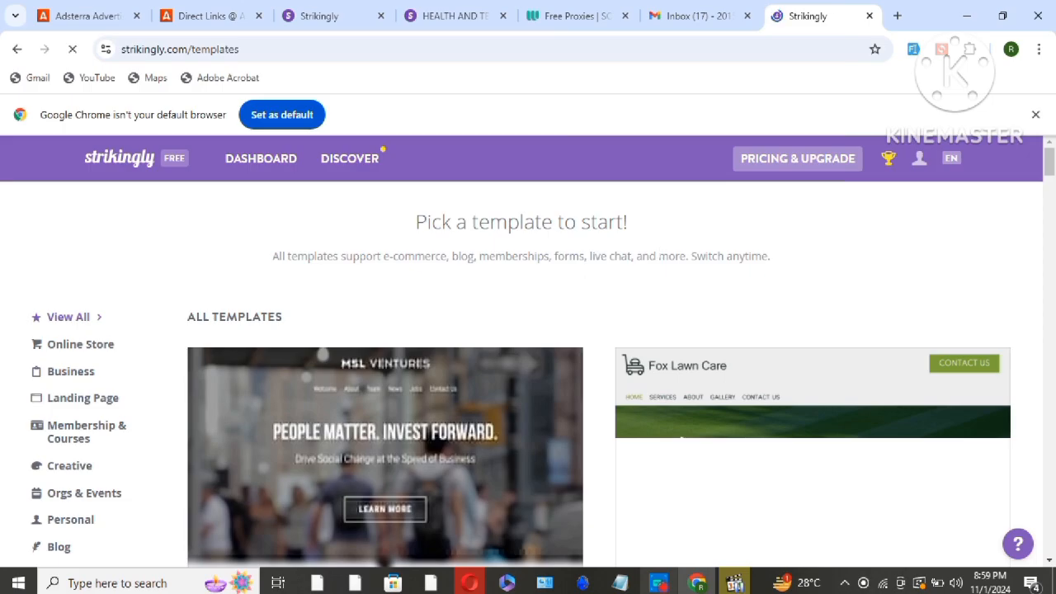
scroll(657, 258, "down", 3)
scroll(658, 258, "down", 3)
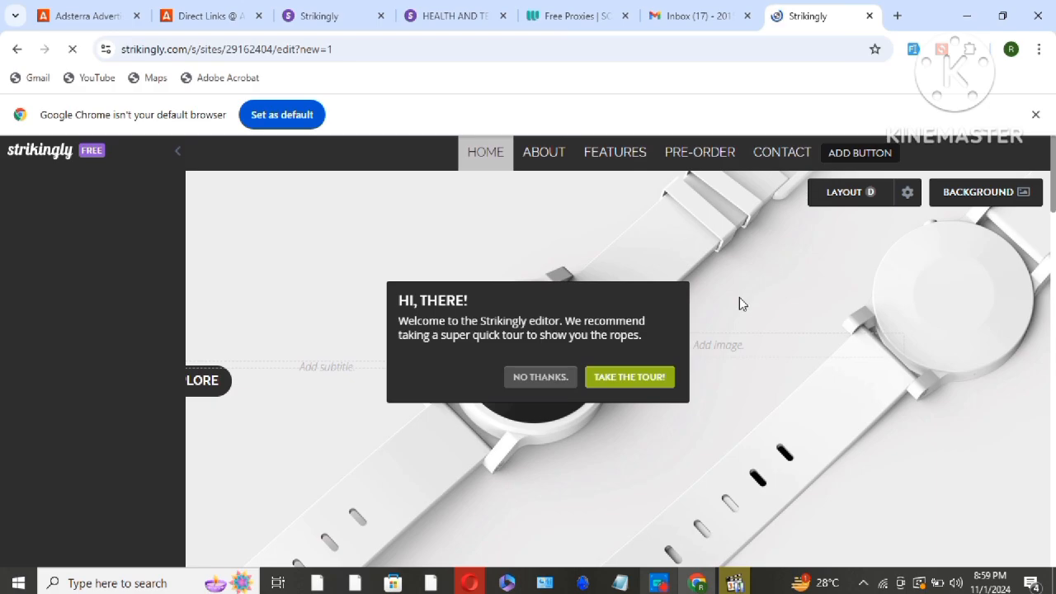
left_click(540, 376)
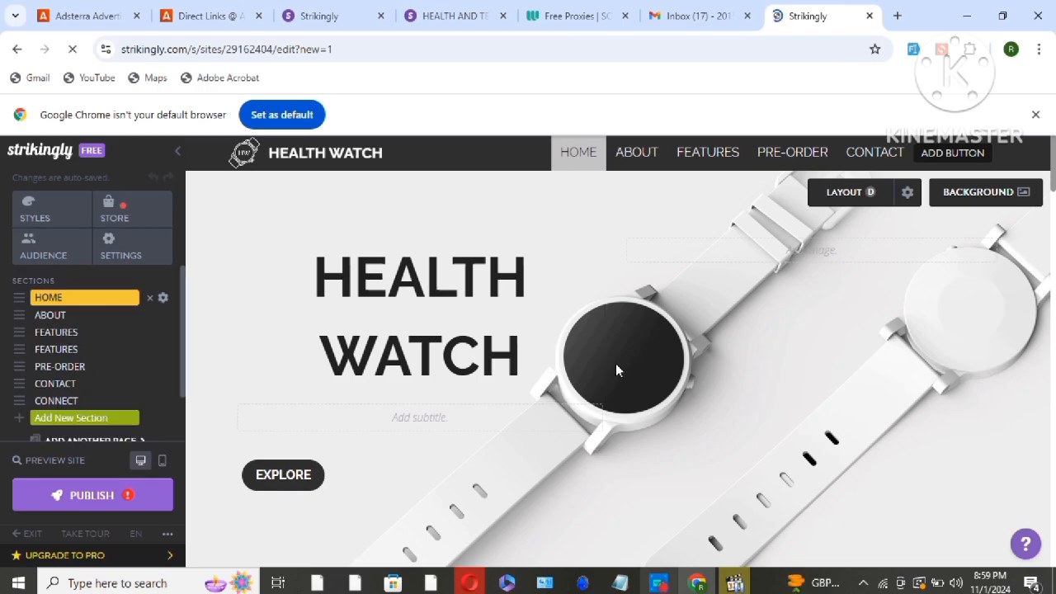
Link the second watch image in the About section to the URL copied from DirectLink_5 in Adsterra, and save it.
scroll(640, 350, "down", 6)
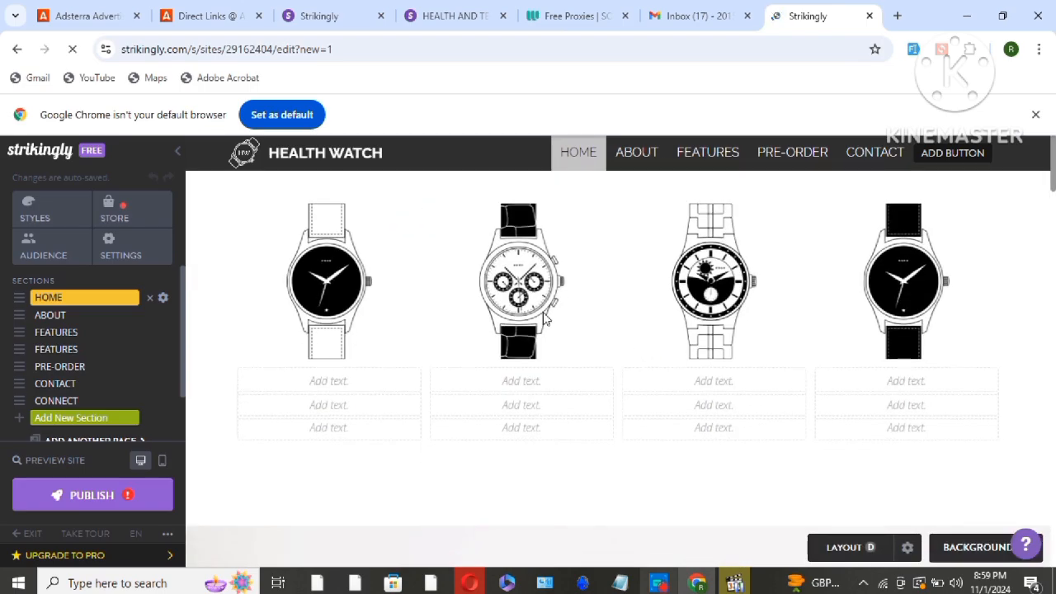
mouse_move(557, 322)
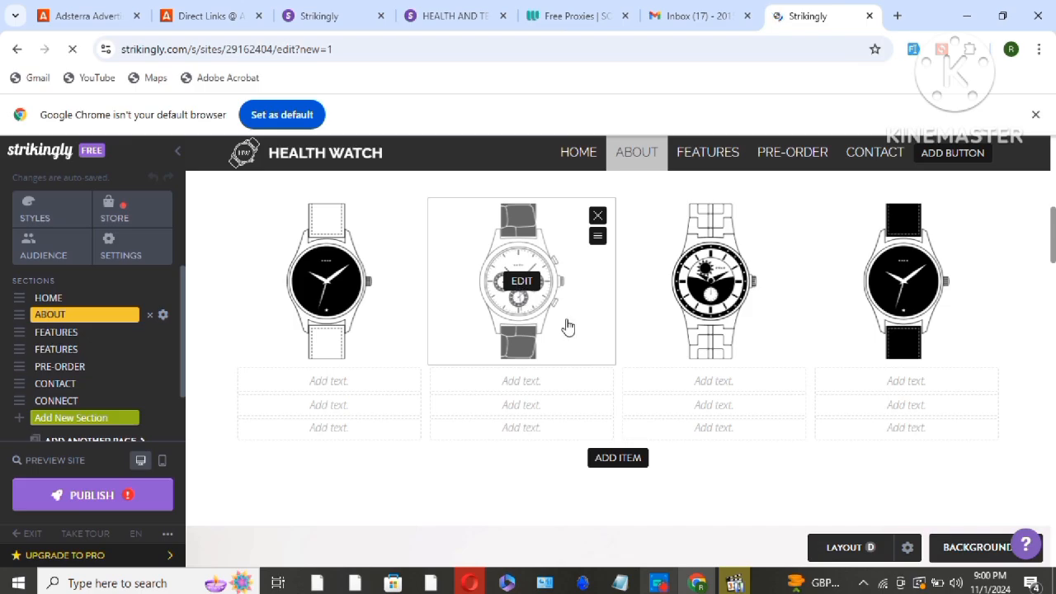
left_click(517, 281)
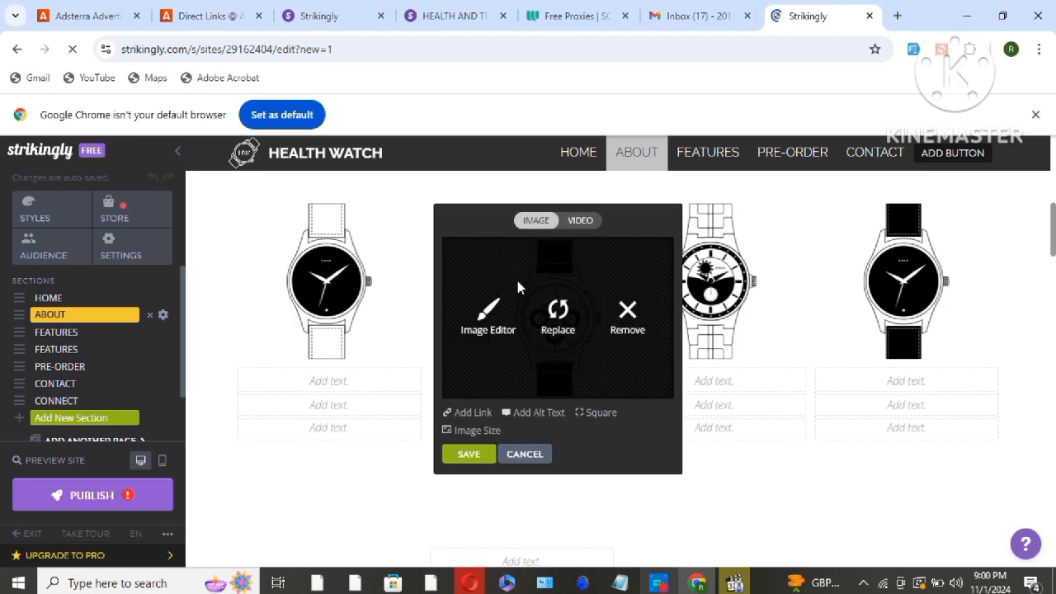
left_click(465, 413)
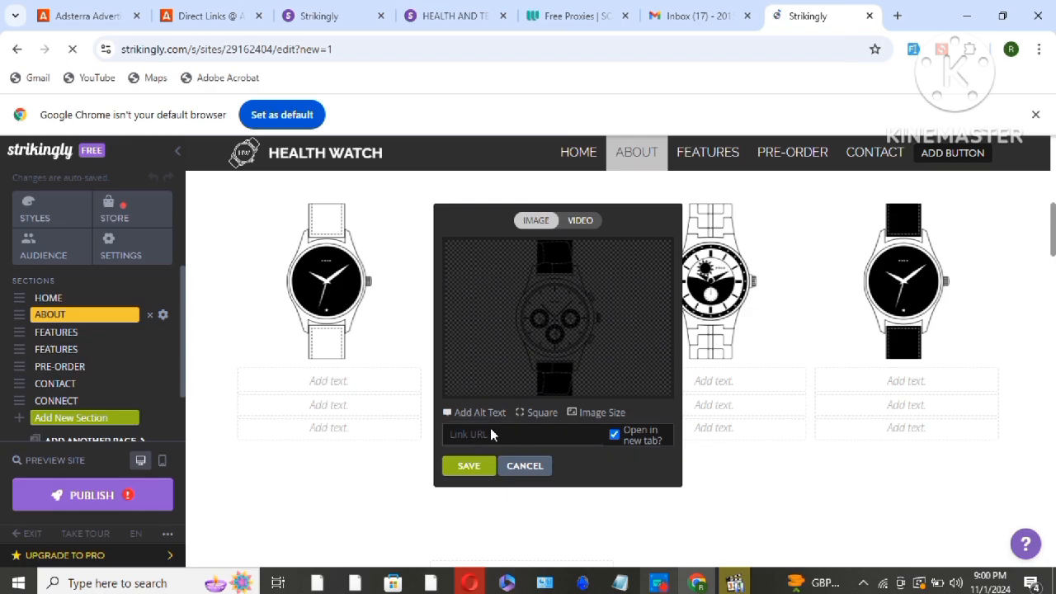
left_click(487, 432)
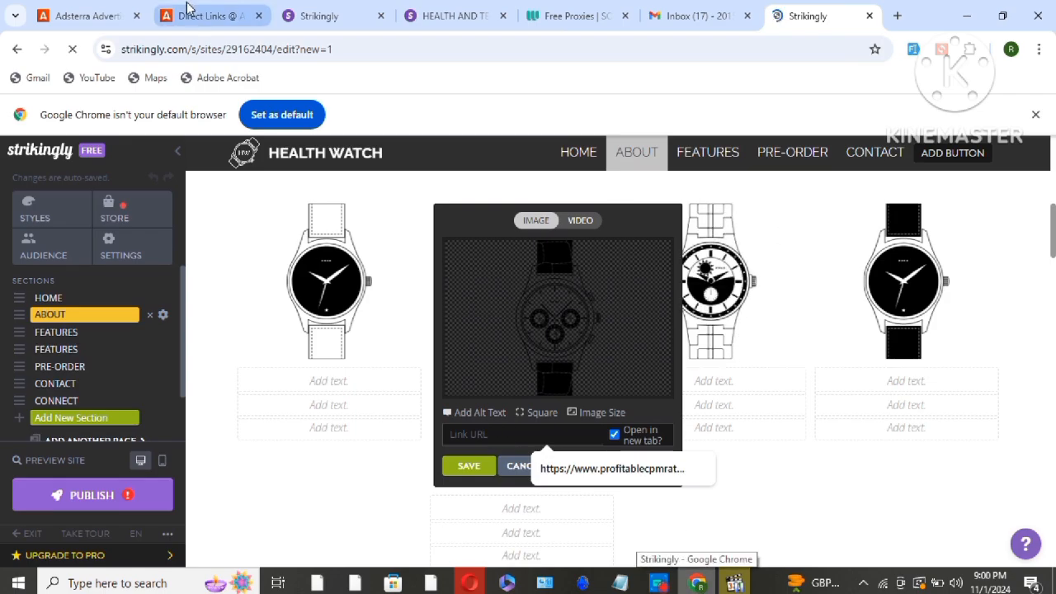
left_click(216, 16)
left_click(740, 291)
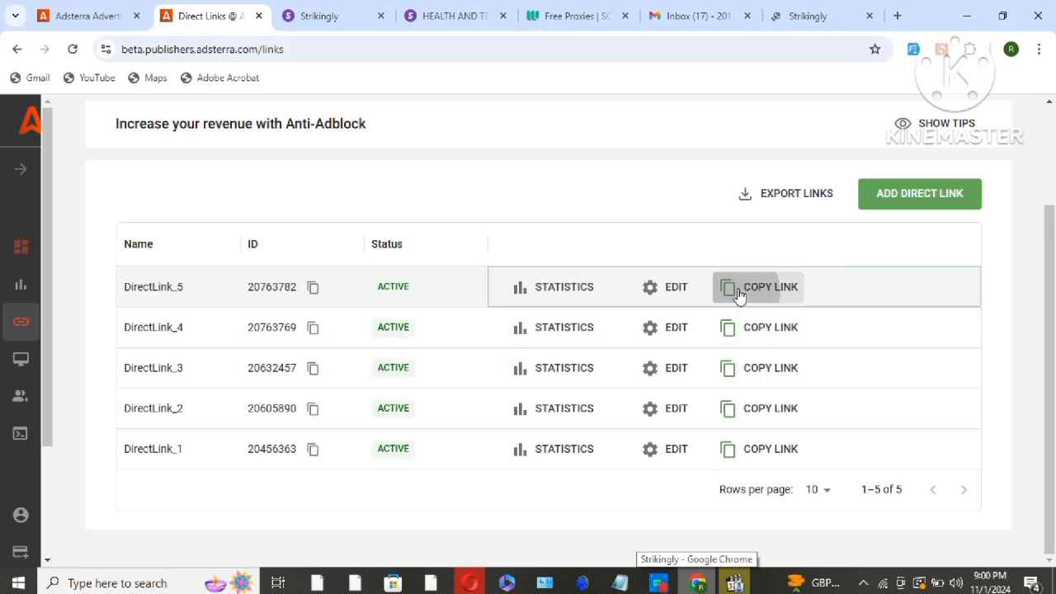
left_click(815, 16)
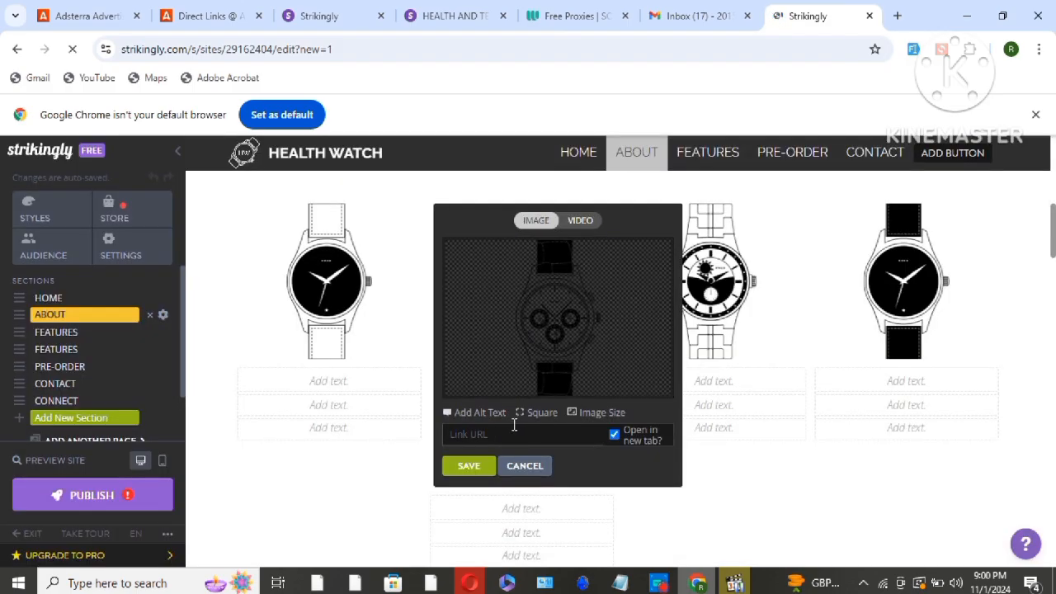
key("ctrl+v")
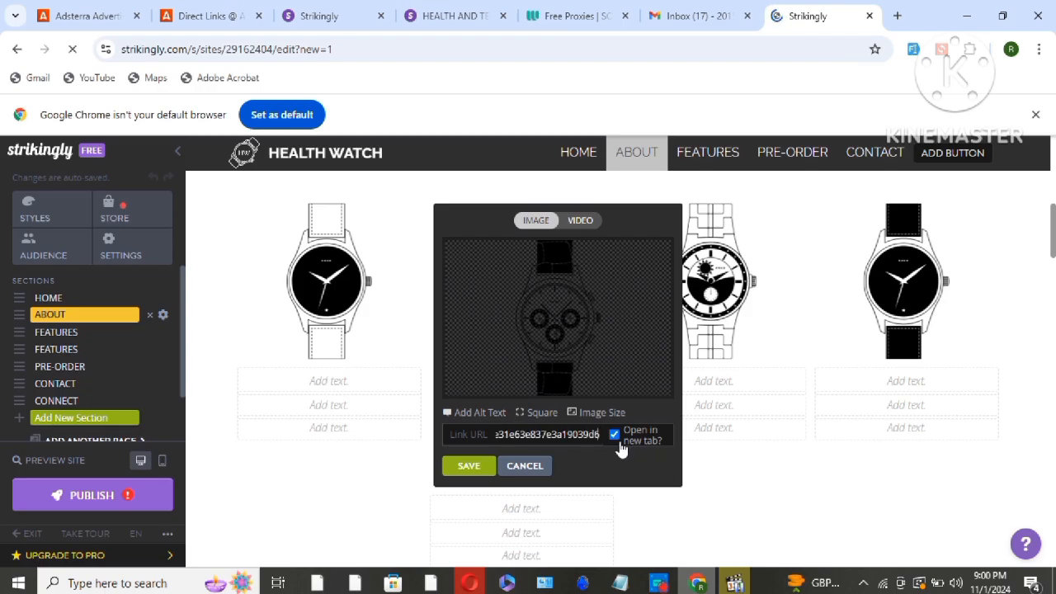
left_click(466, 467)
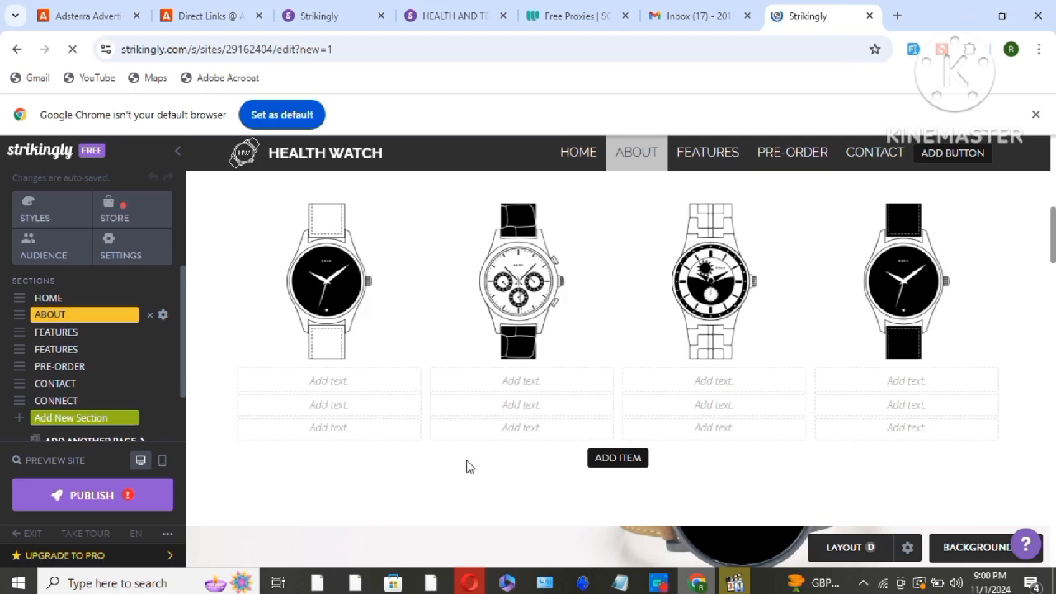
Look through the template's remaining sections, from About and Features to Pre-Order and Contact.
mouse_move(698, 277)
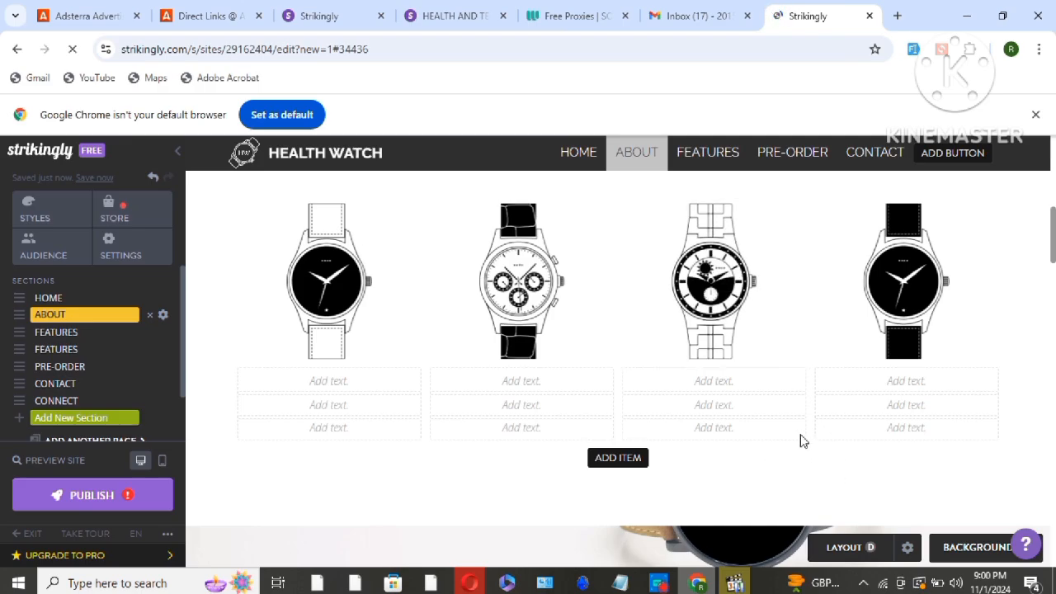
scroll(1052, 251, "down", 5)
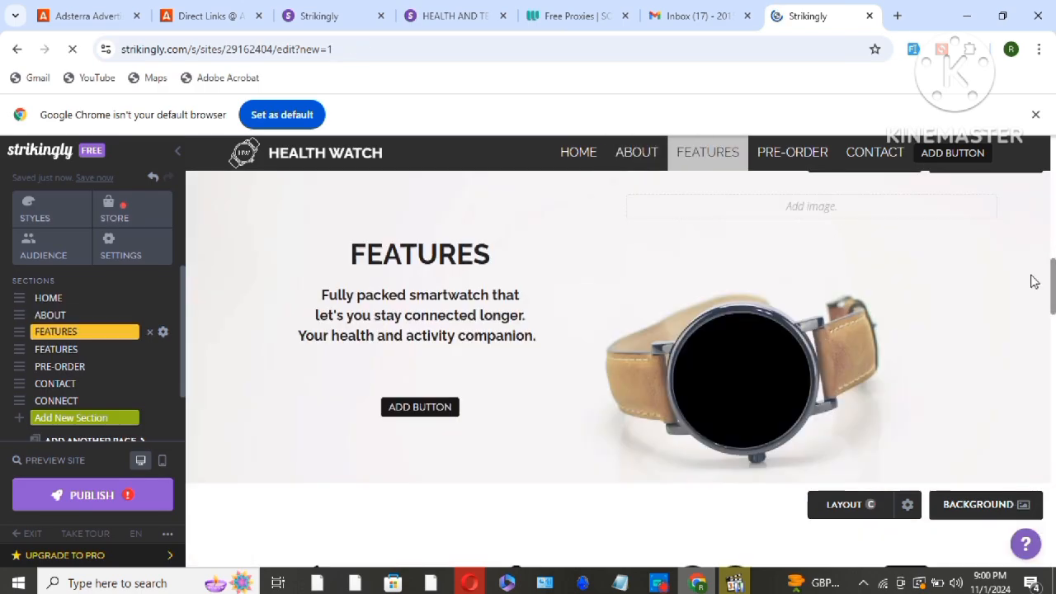
scroll(703, 380, "up", 4)
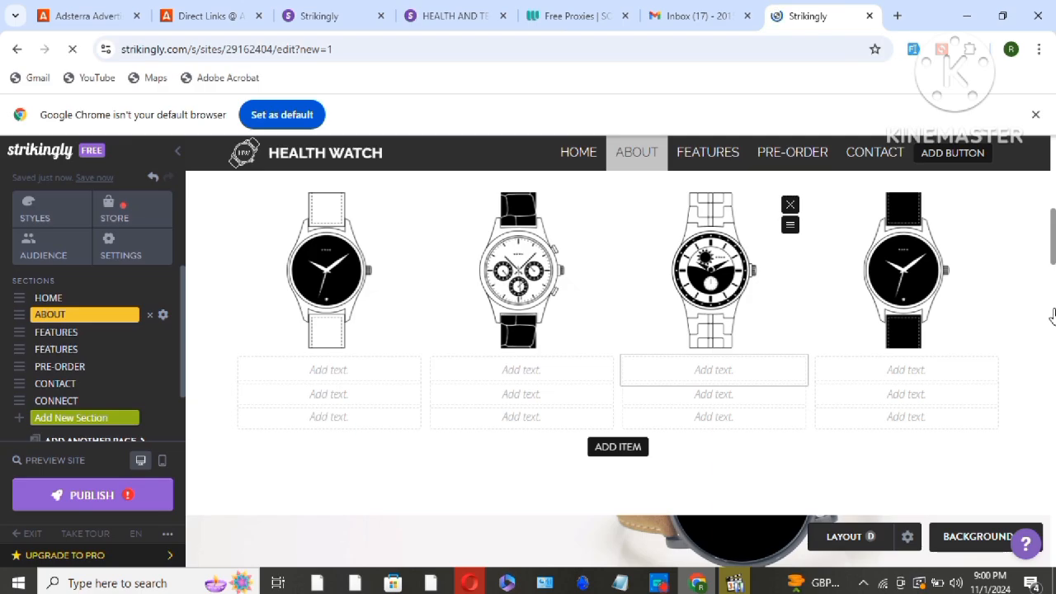
scroll(986, 290, "down", 4)
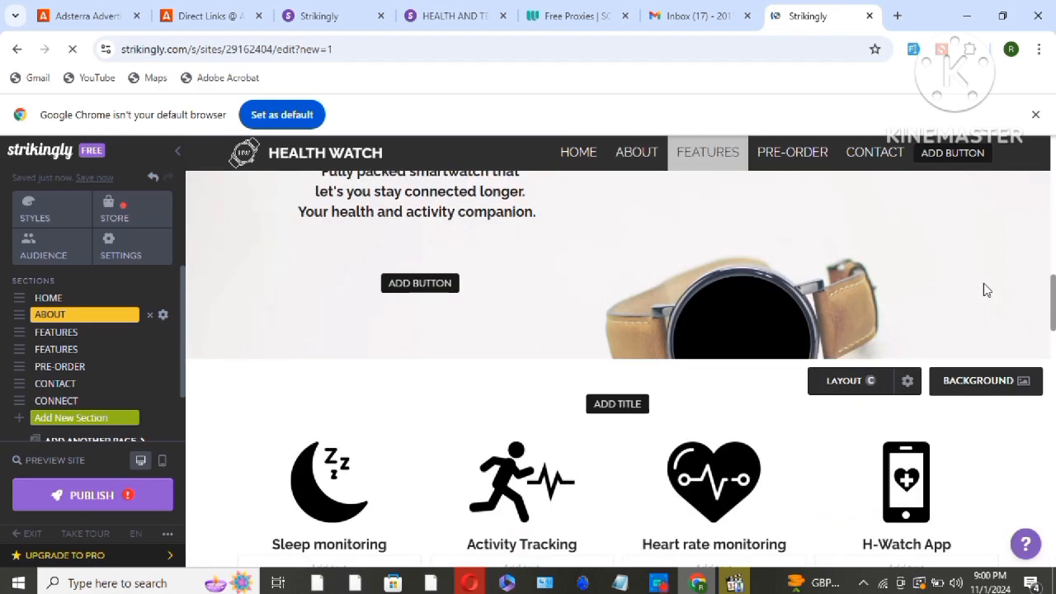
scroll(973, 427, "down", 5)
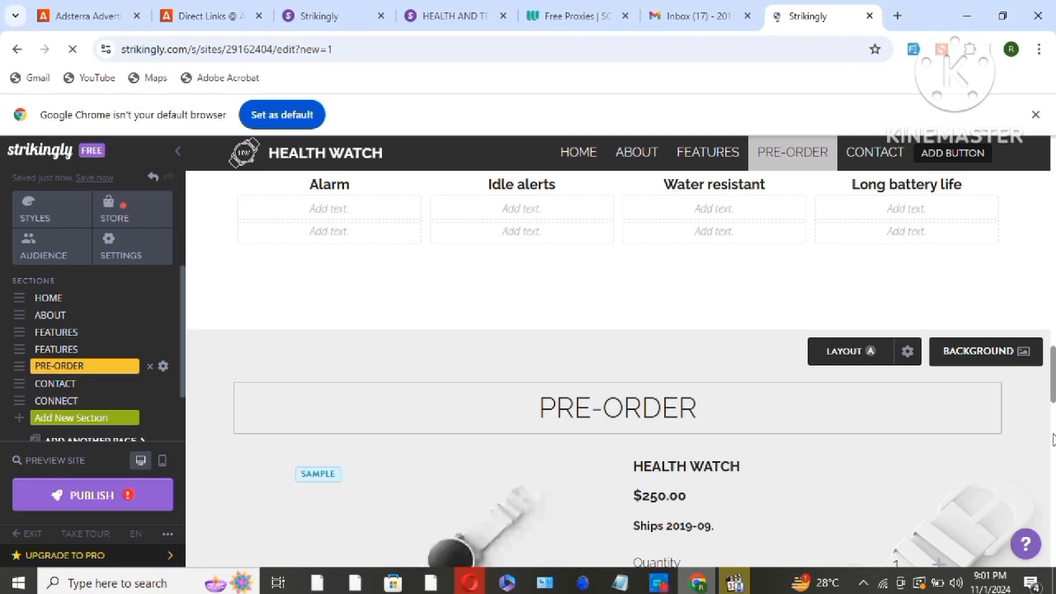
scroll(1039, 434, "down", 5)
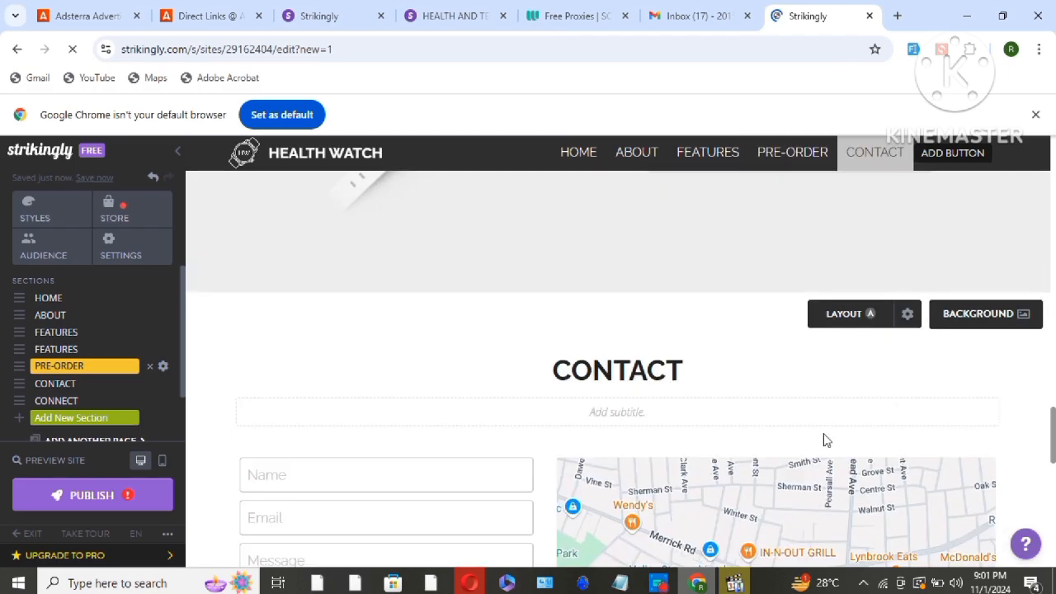
scroll(852, 399, "down", 3)
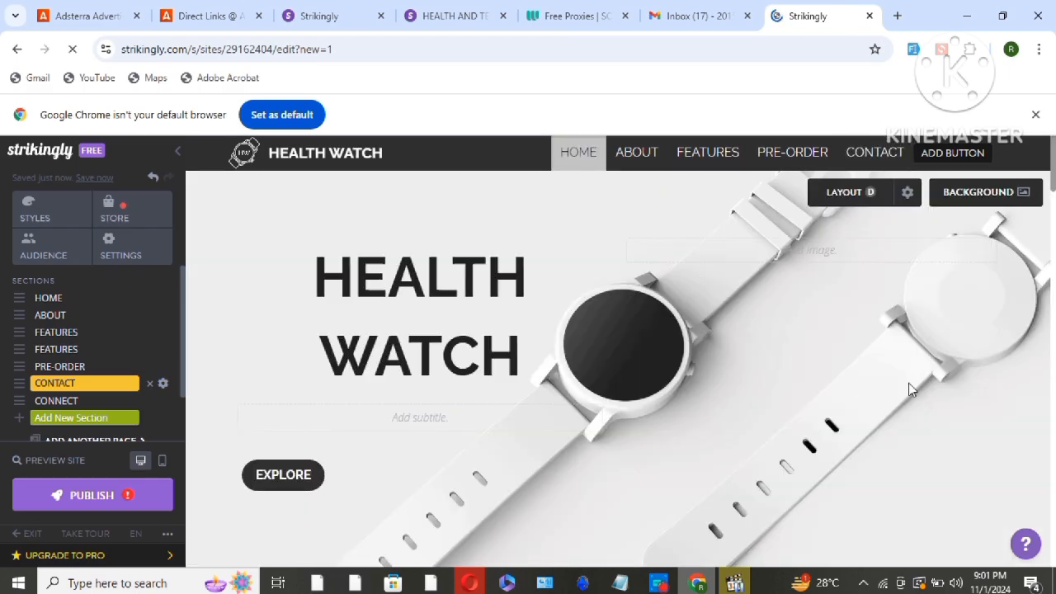
Link the fourth watch image in the About section to the URL copied from DirectLink_2 in Adsterra, and save it.
scroll(910, 390, "down", 5)
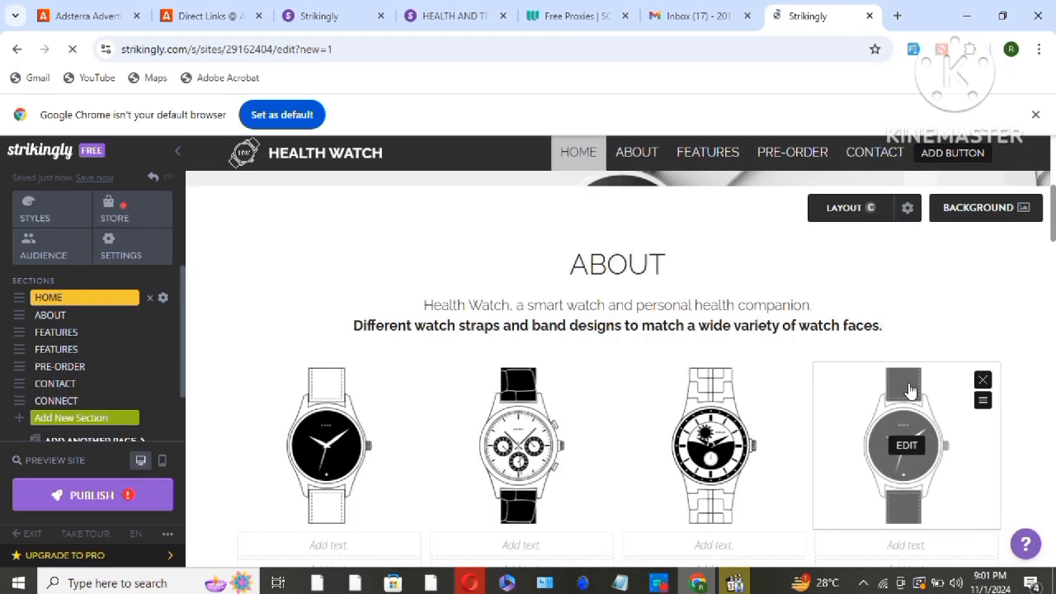
scroll(911, 390, "down", 1)
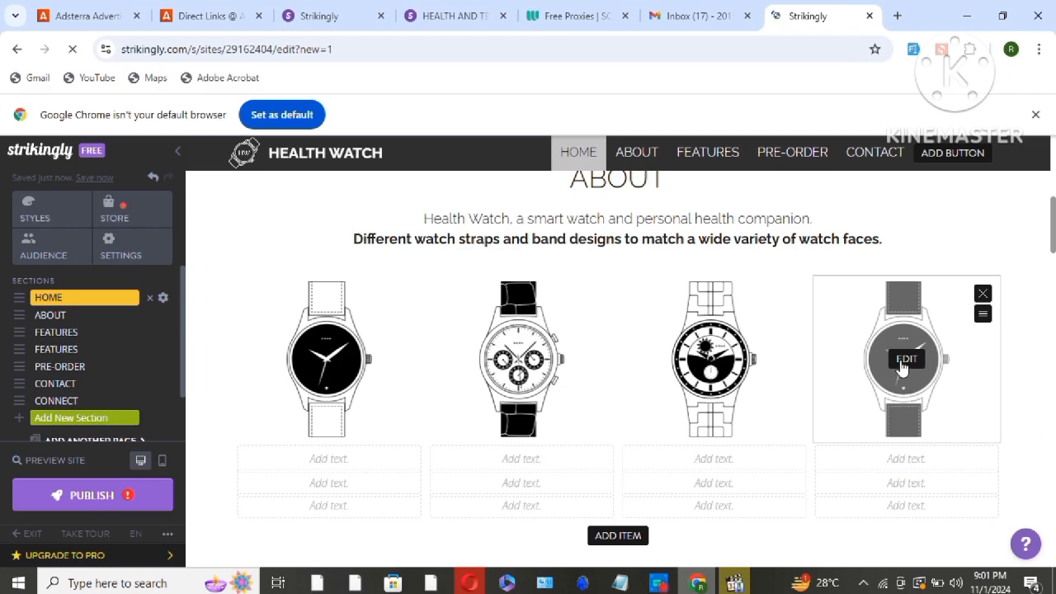
left_click(905, 361)
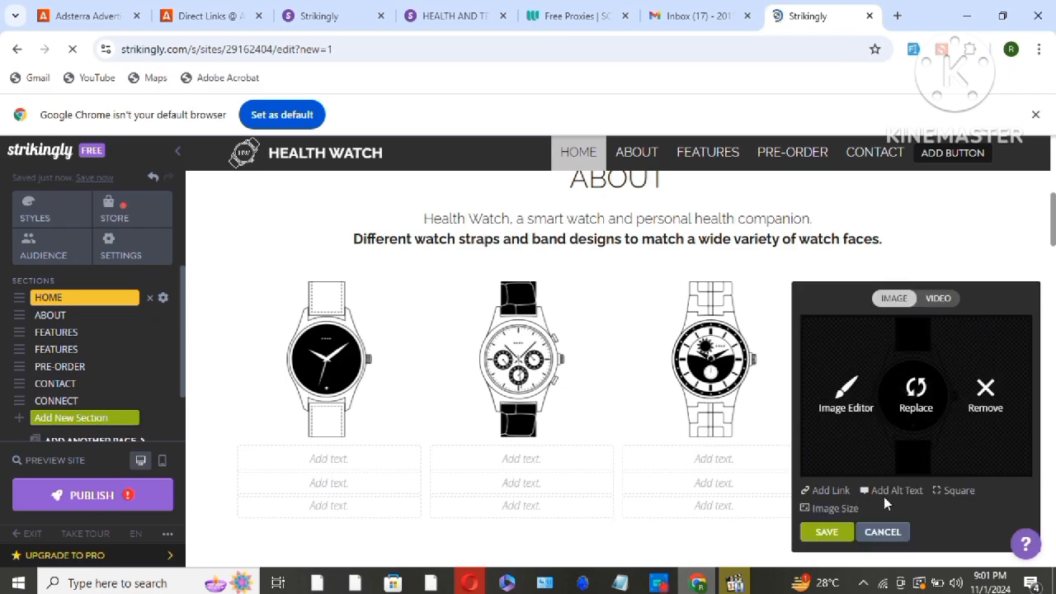
left_click(822, 490)
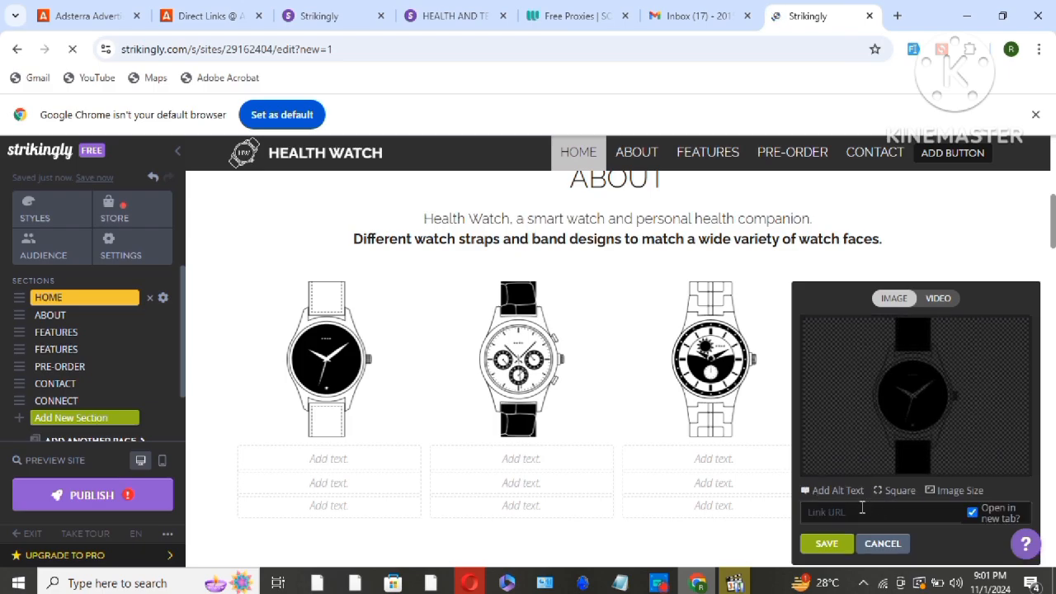
left_click(855, 512)
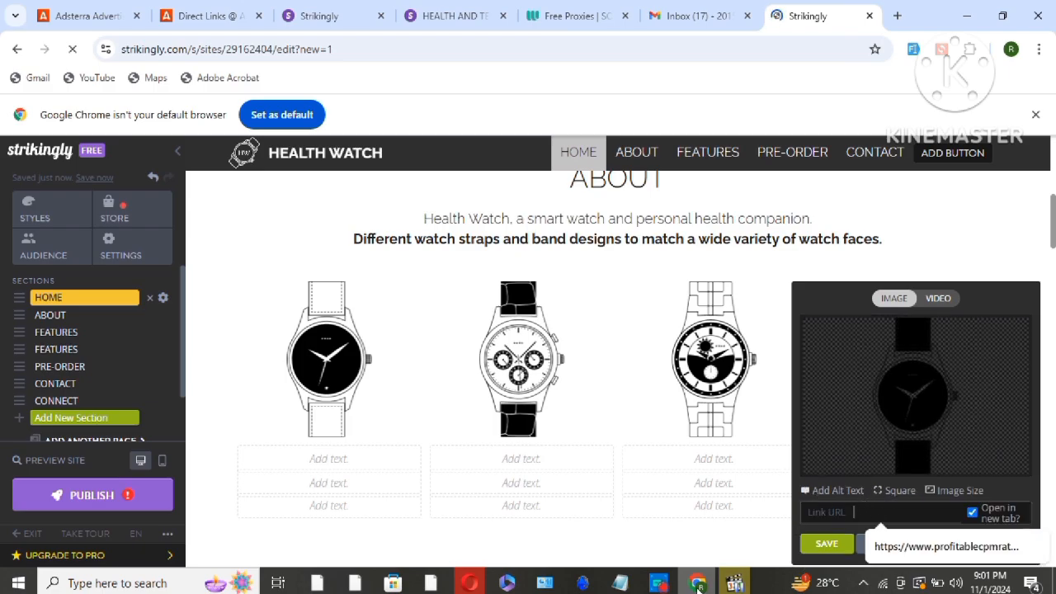
left_click(198, 16)
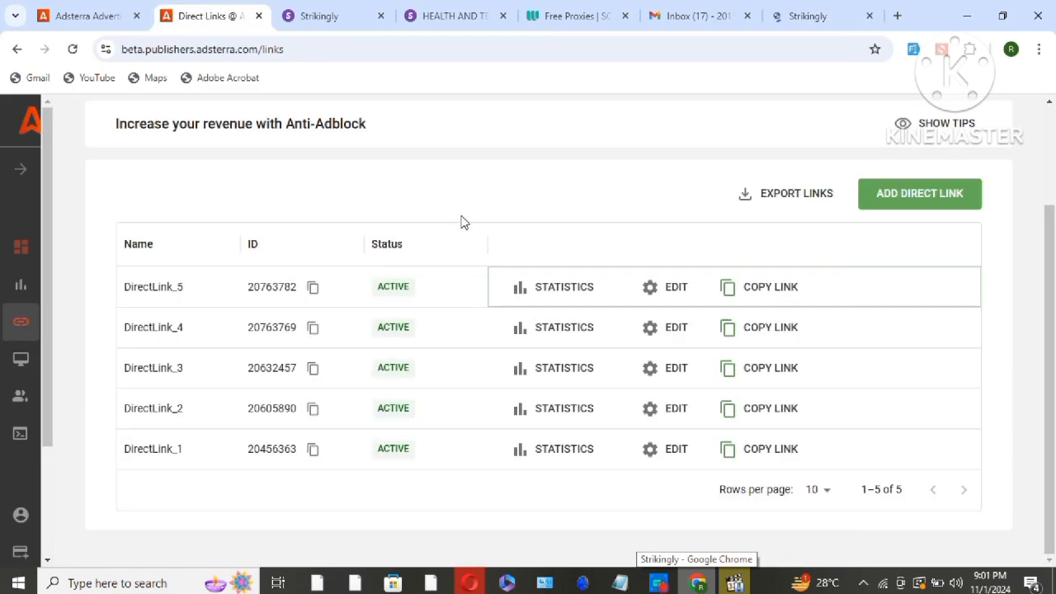
left_click(756, 413)
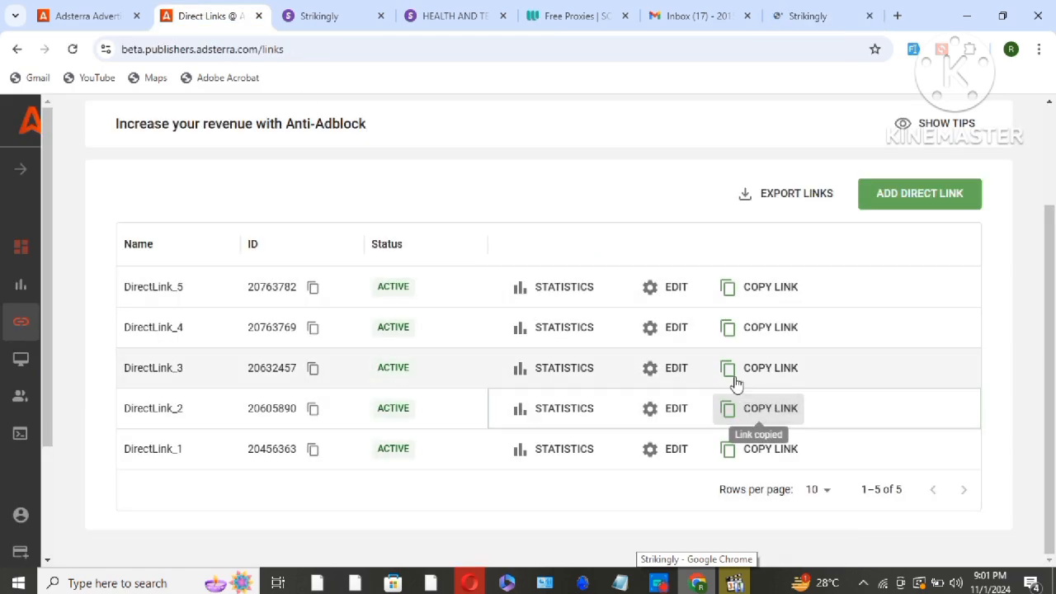
left_click(810, 16)
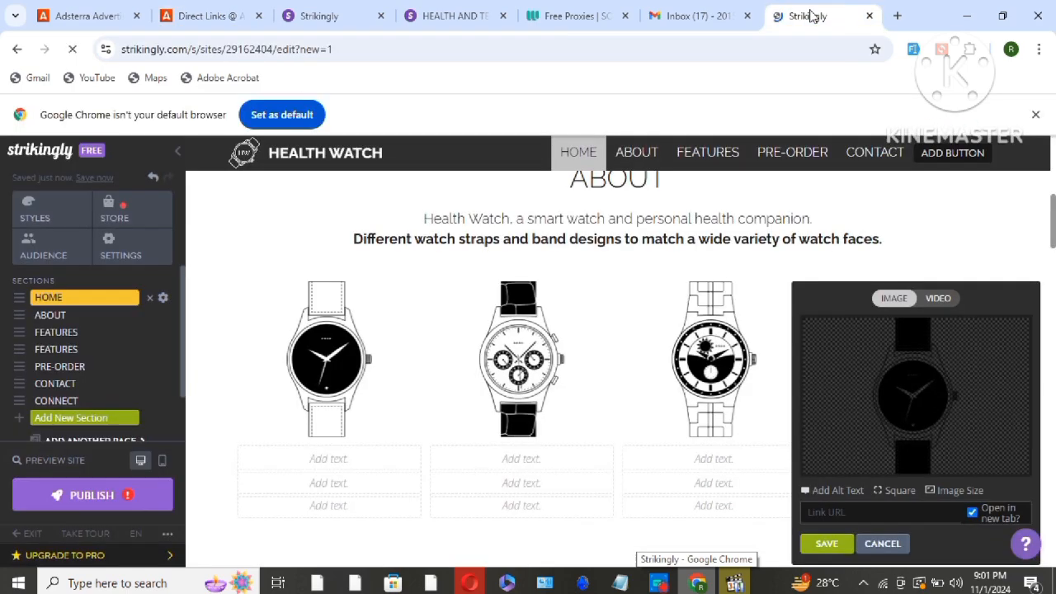
left_click(838, 512)
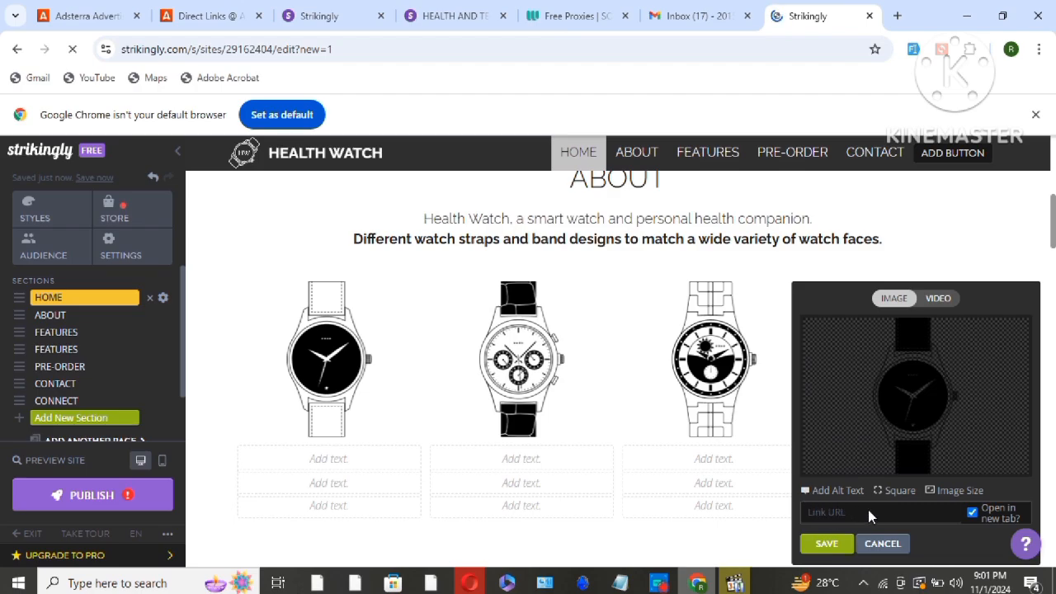
left_click(857, 511)
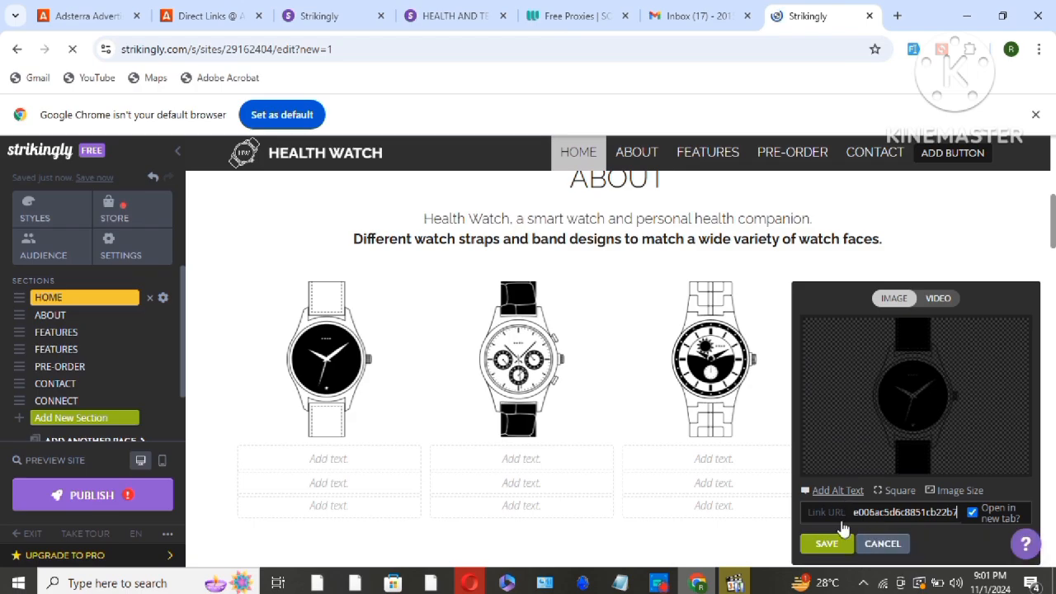
left_click(819, 542)
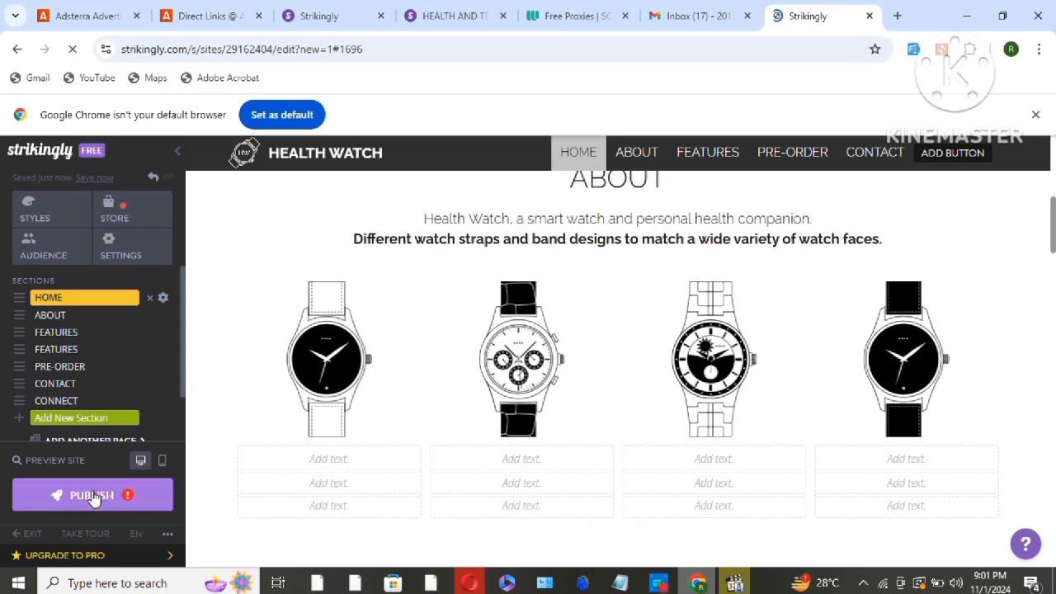
Publish the Health Watch site.
left_click(93, 495)
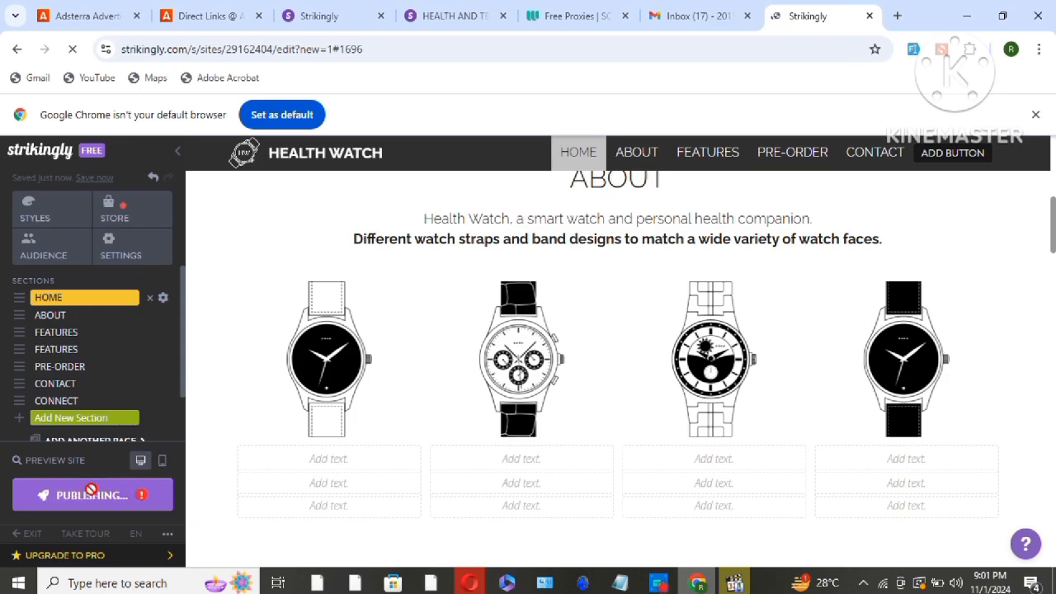